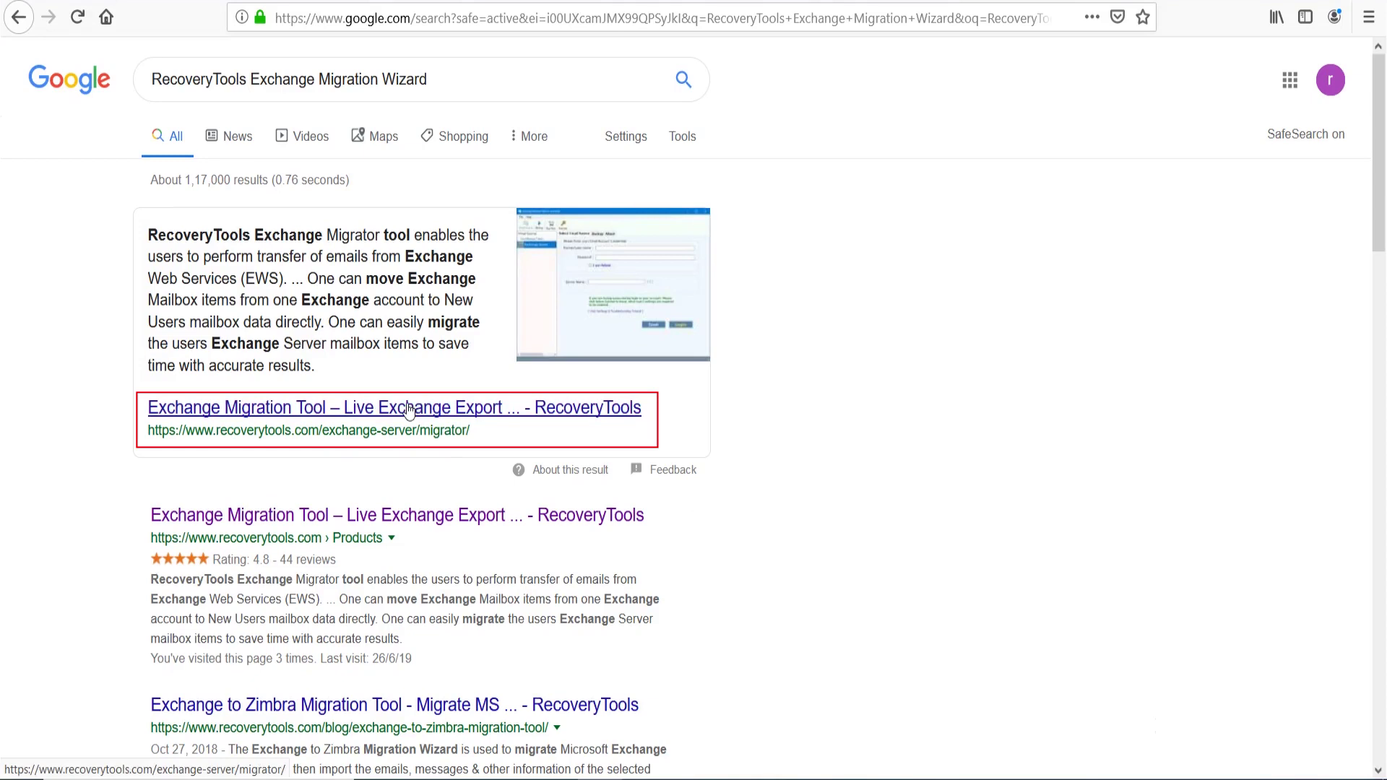
Open the 'Exchange Migration Tool – Live Exchange Export – RecoveryTools' search result
{"action": "left_click", "coordinate": [409, 411]}
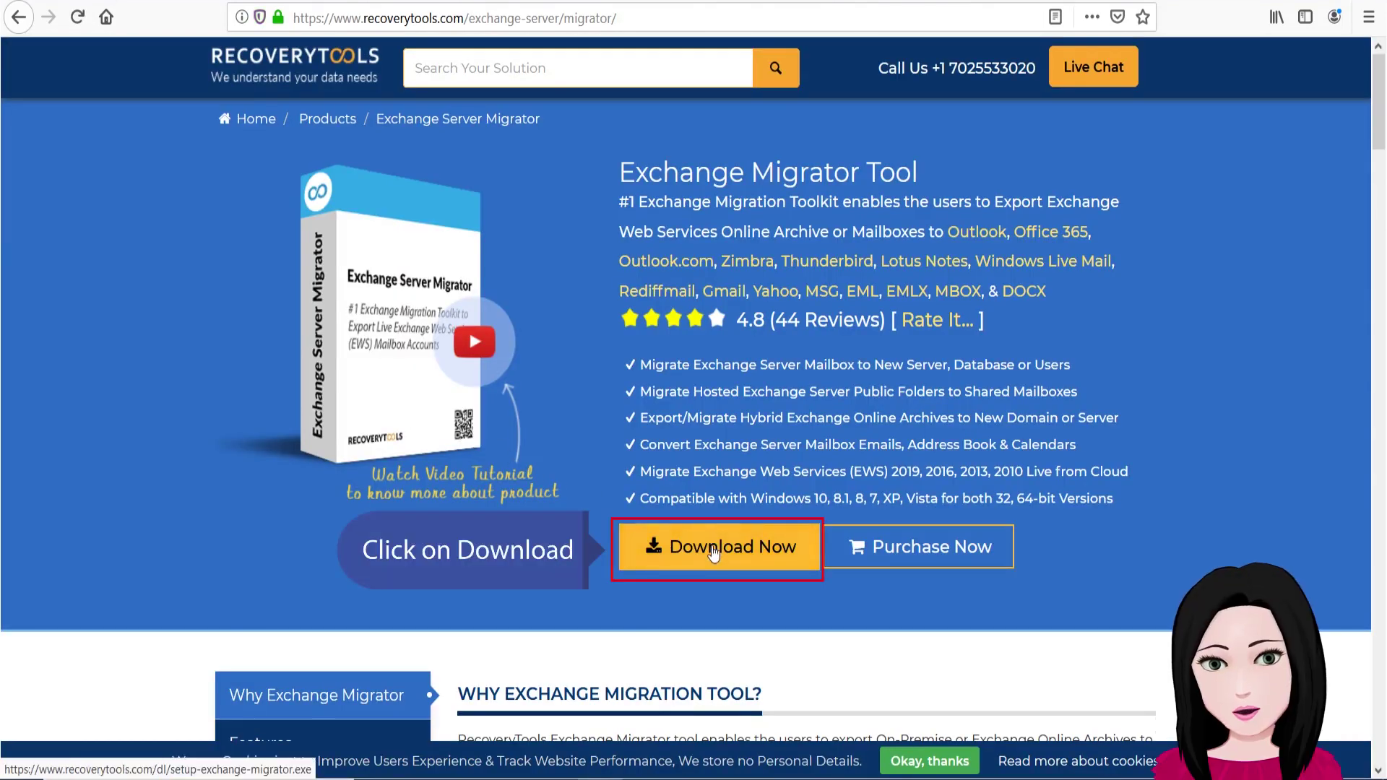
Download and save setup-exchange-migrator.exe, then check it in Firefox's downloads list
{"action": "left_click", "coordinate": [714, 551]}
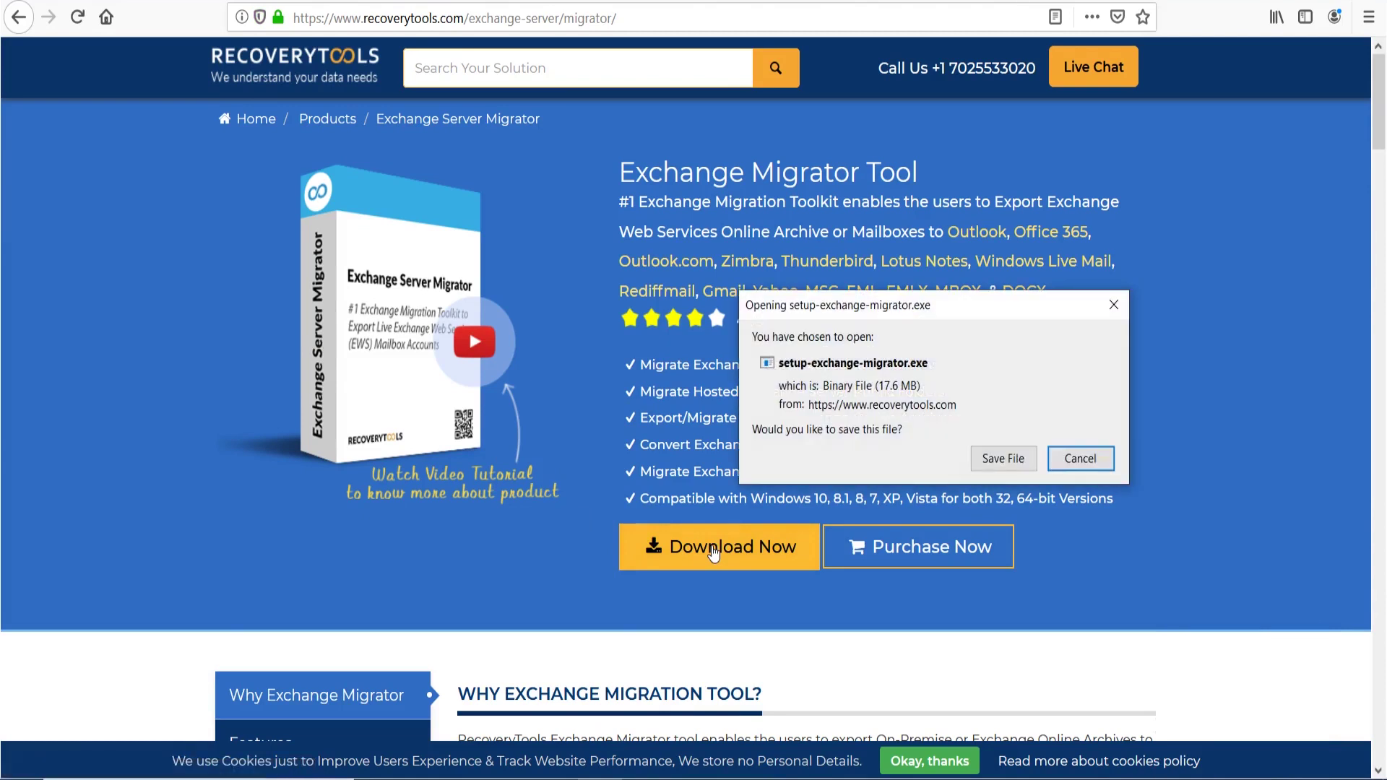
{"action": "left_click", "coordinate": [1006, 459]}
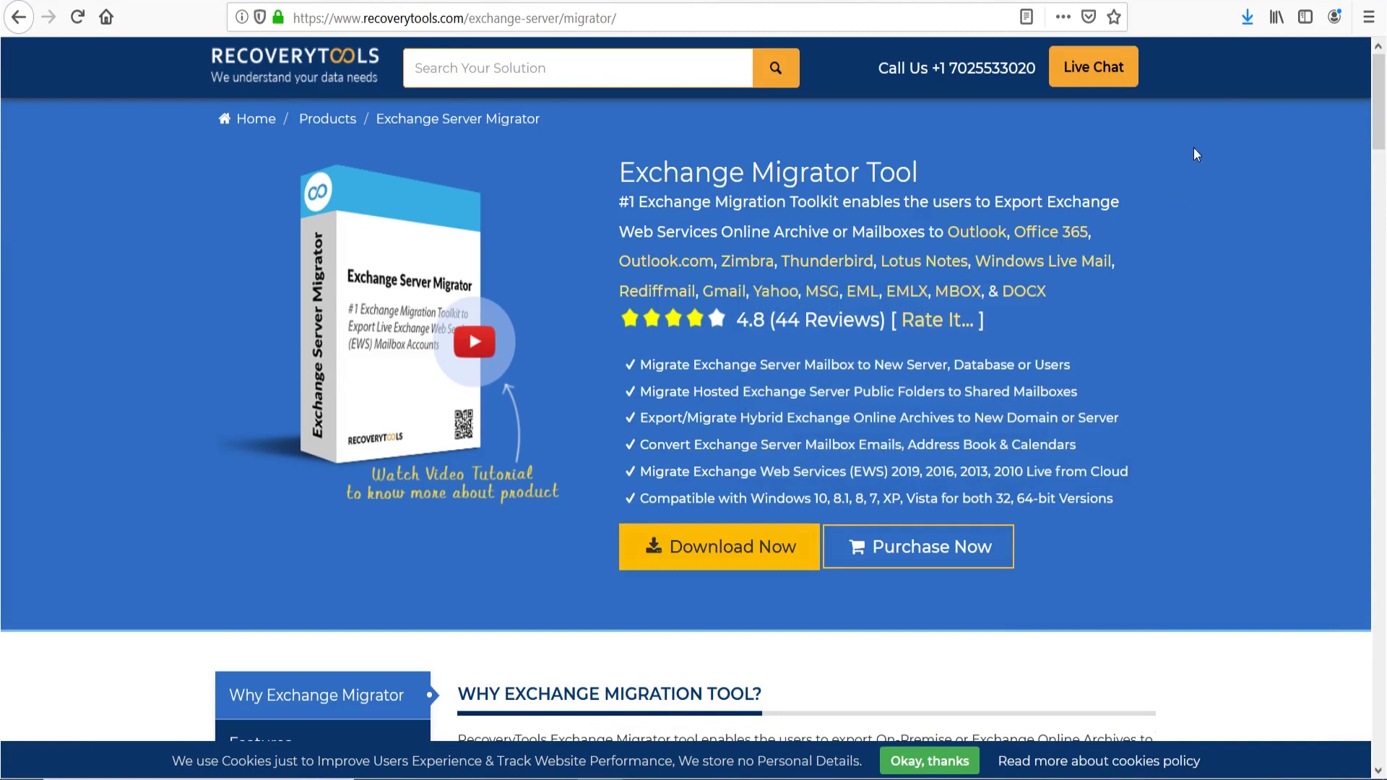
{"action": "left_click", "coordinate": [1246, 18]}
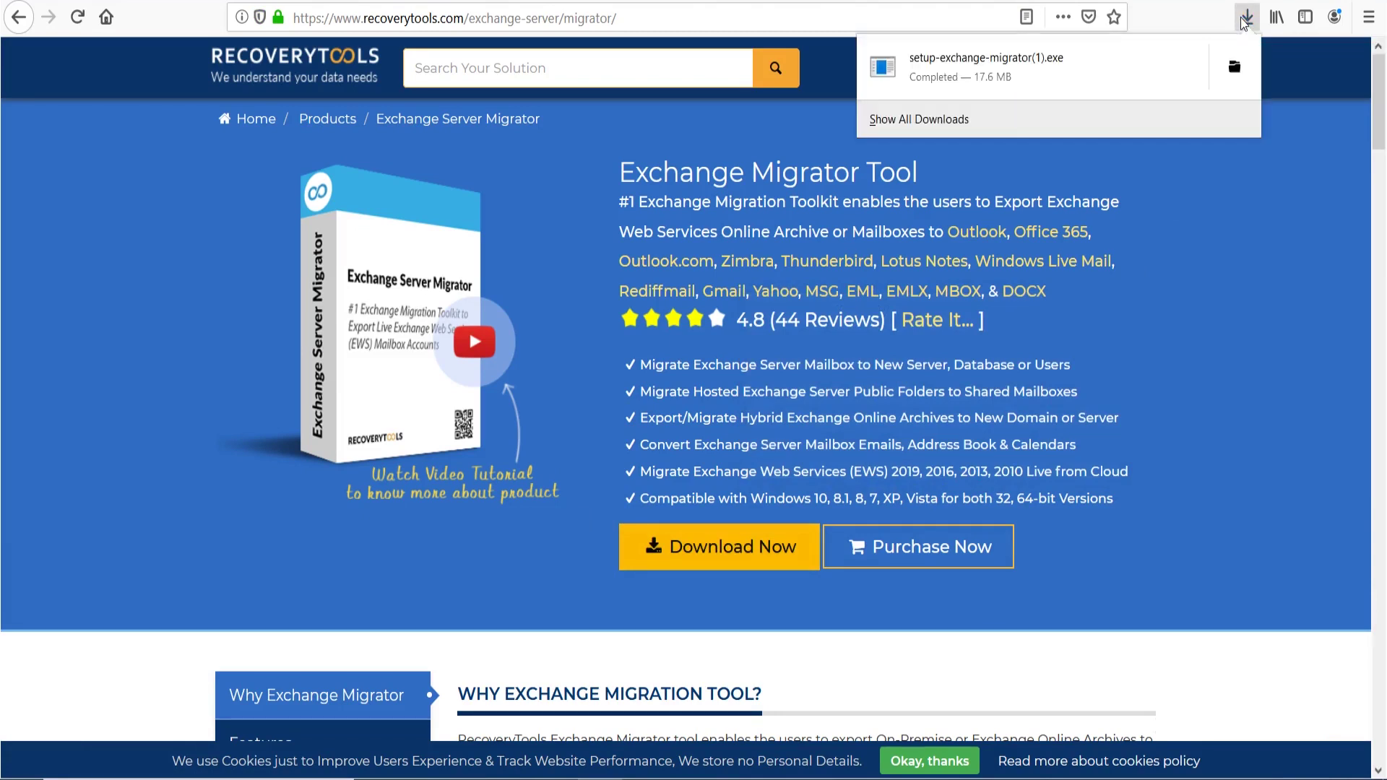
Run setup-exchange-migrator.exe and install it in English with the licence accepted, launching on finish
{"action": "left_click", "coordinate": [989, 63]}
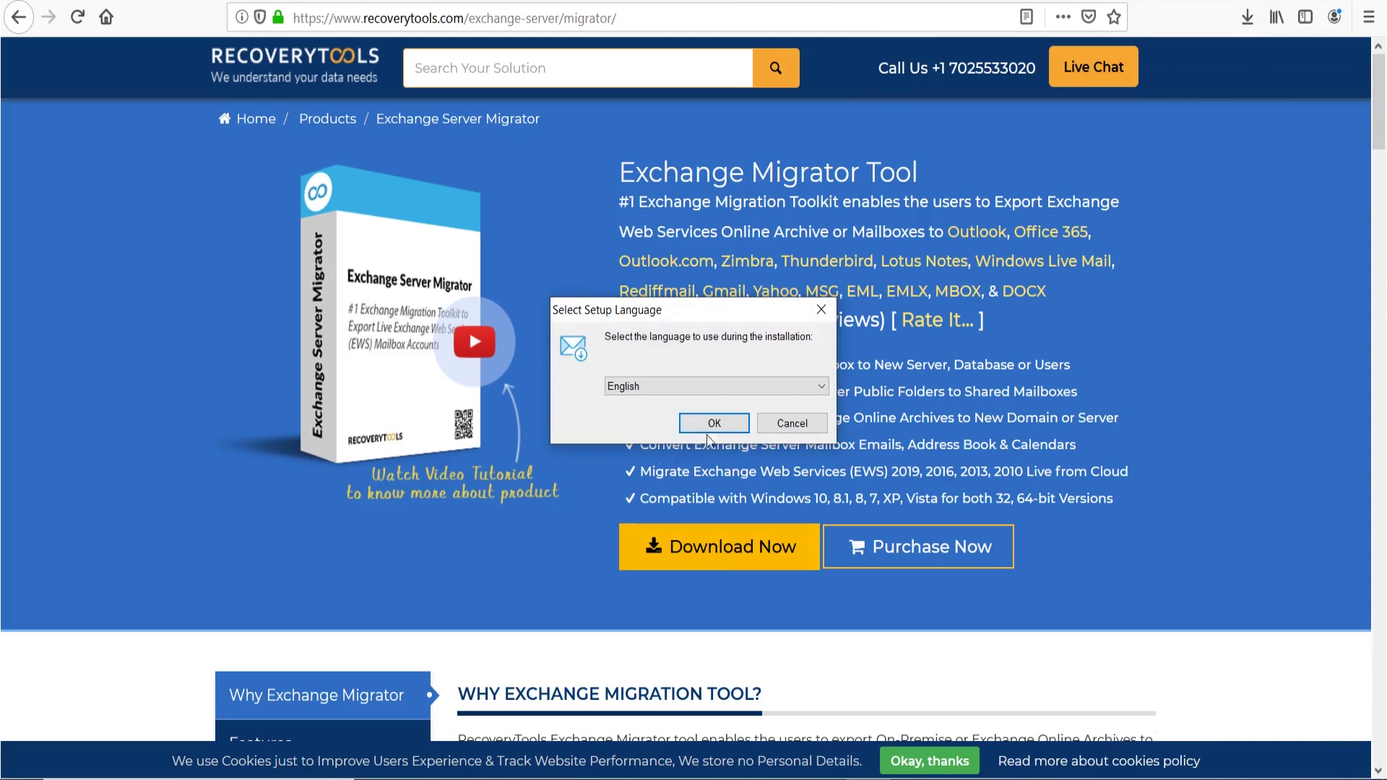
{"action": "left_click", "coordinate": [731, 426]}
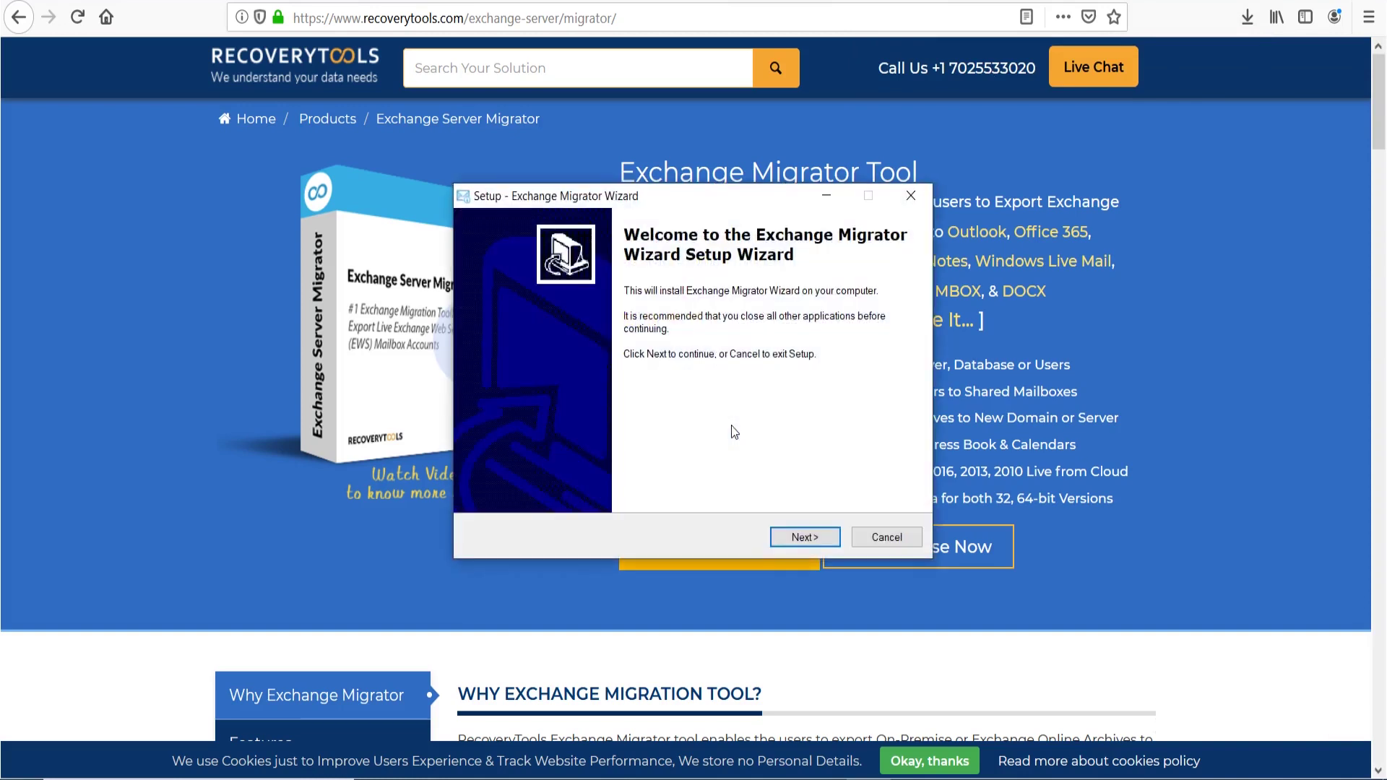
{"action": "left_click", "coordinate": [805, 537]}
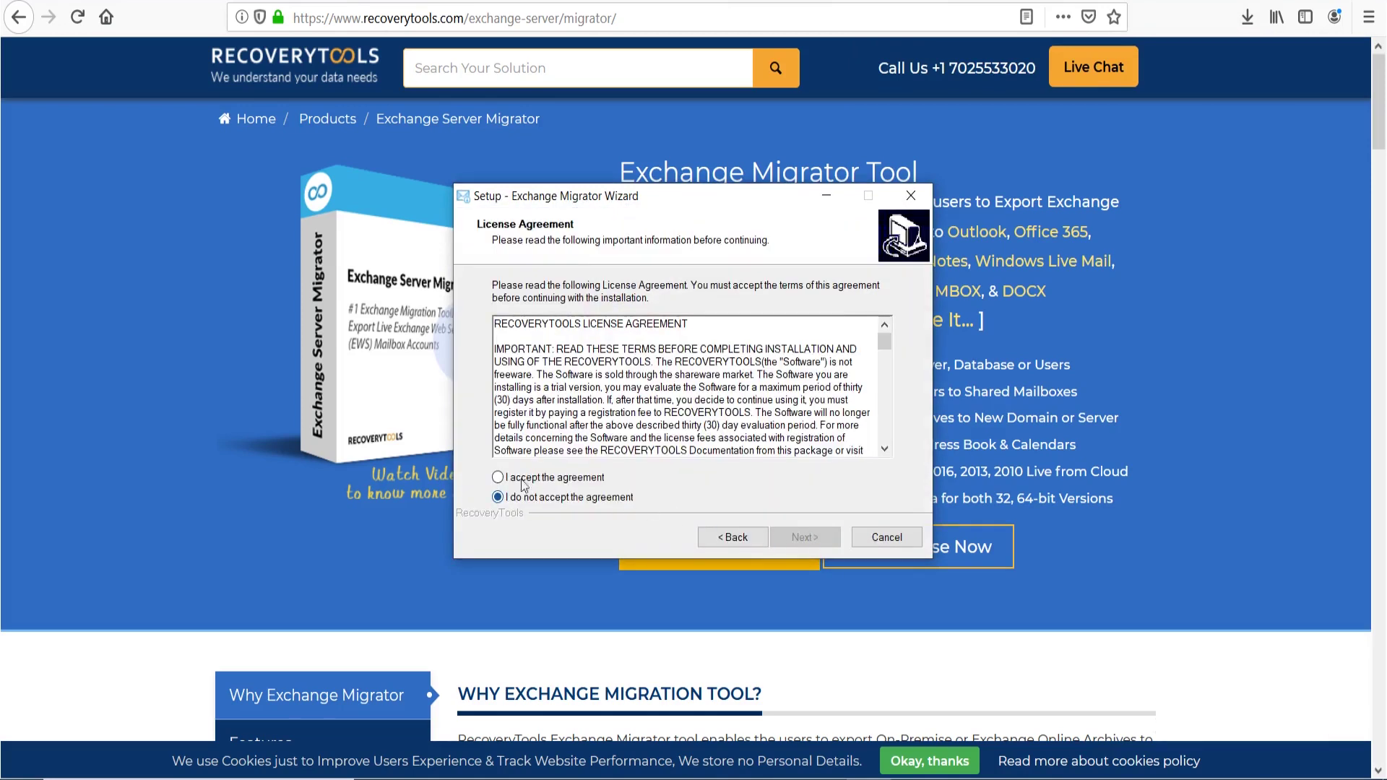
{"action": "left_click", "coordinate": [498, 478]}
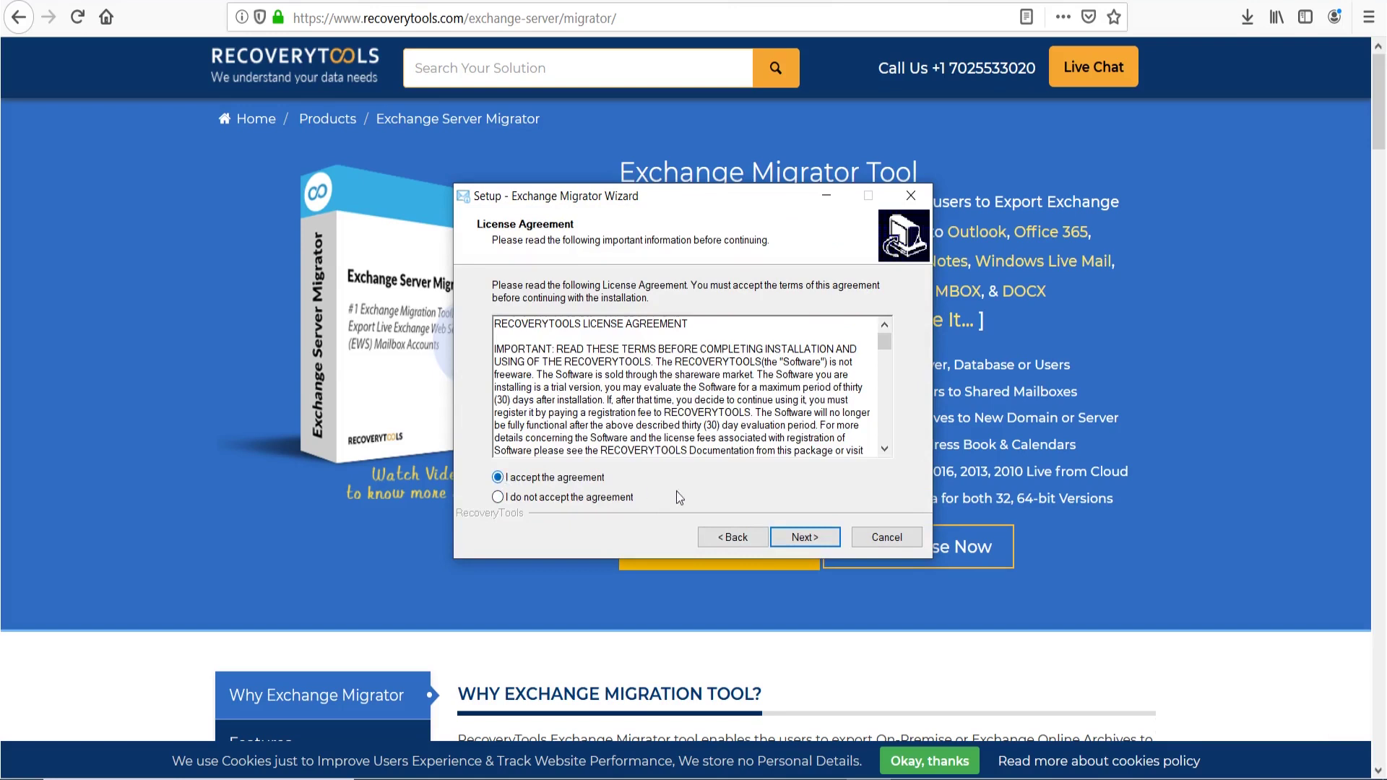
{"action": "left_click", "coordinate": [805, 538]}
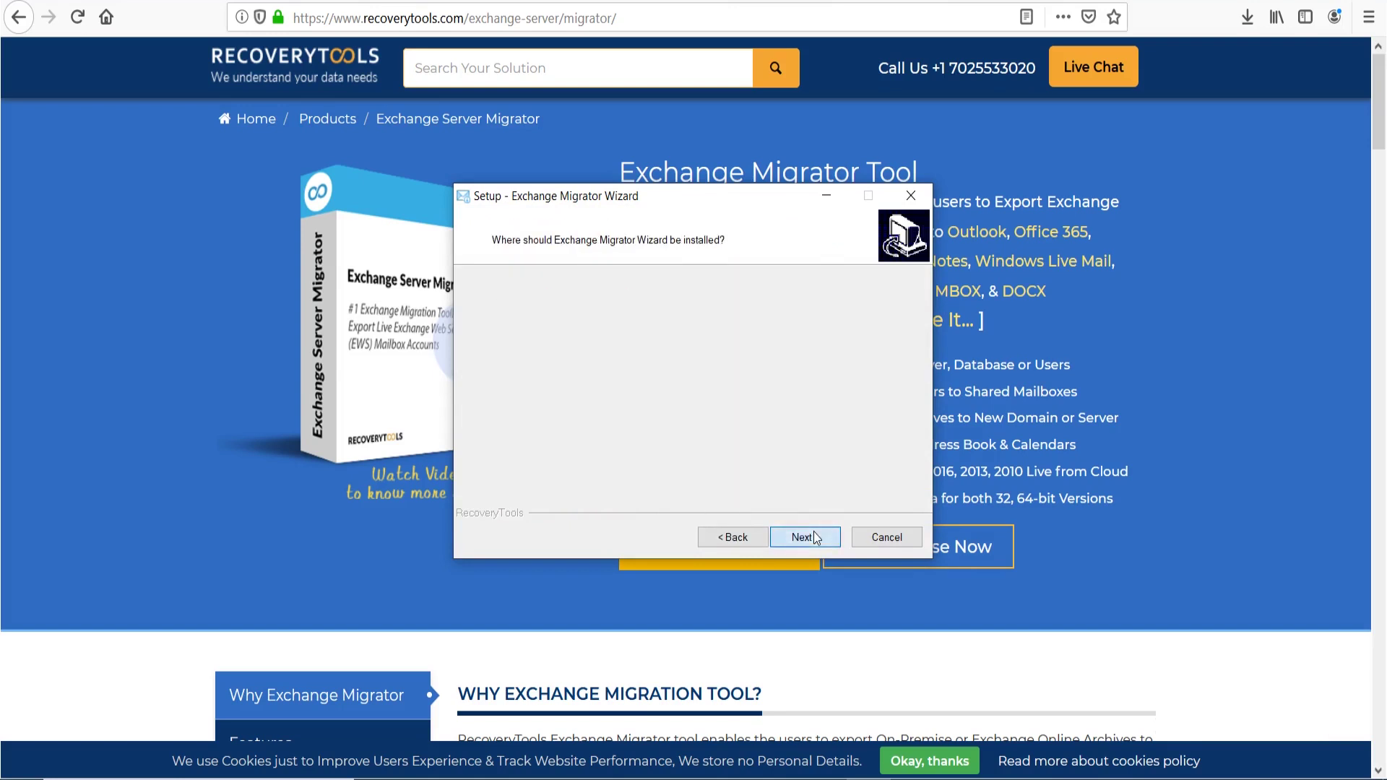
{"action": "left_click", "coordinate": [805, 537]}
{"action": "left_click", "coordinate": [815, 538]}
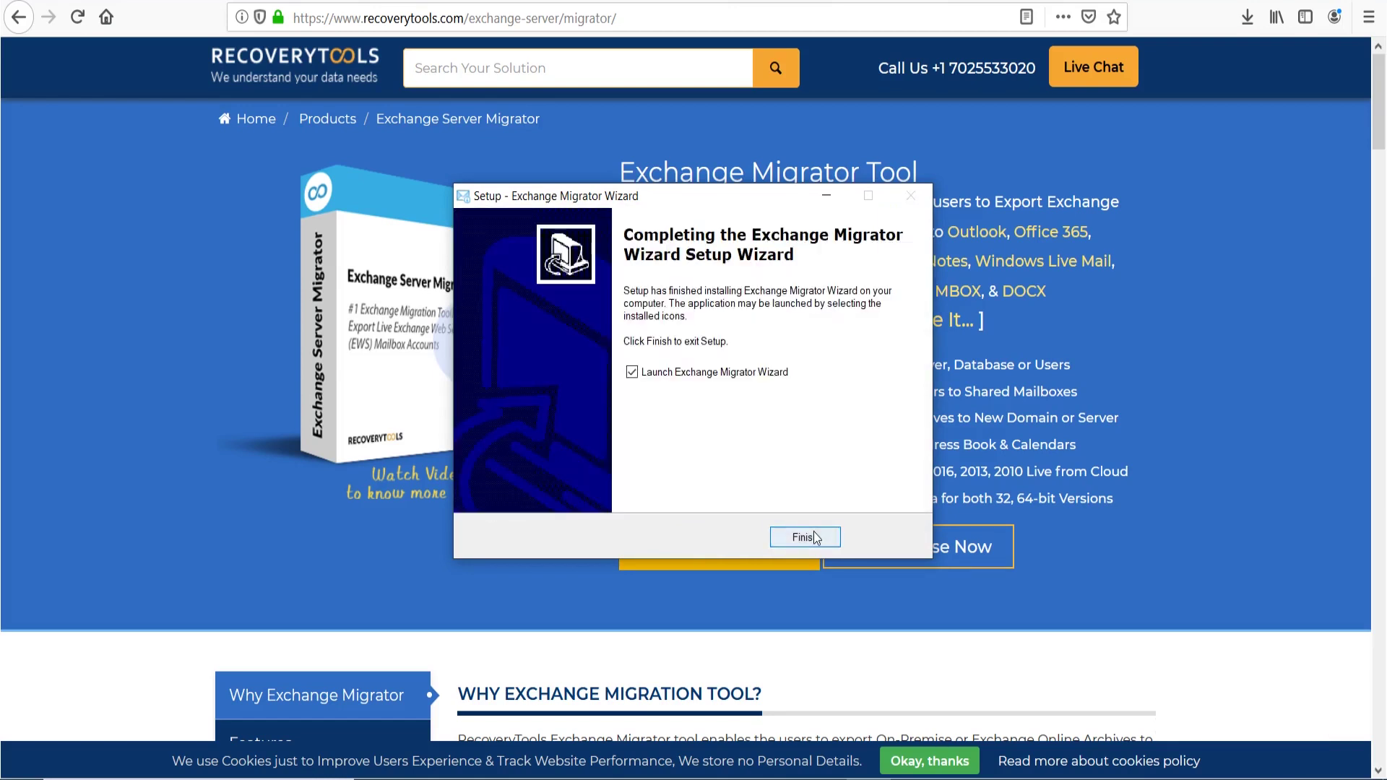
{"action": "left_click", "coordinate": [815, 538]}
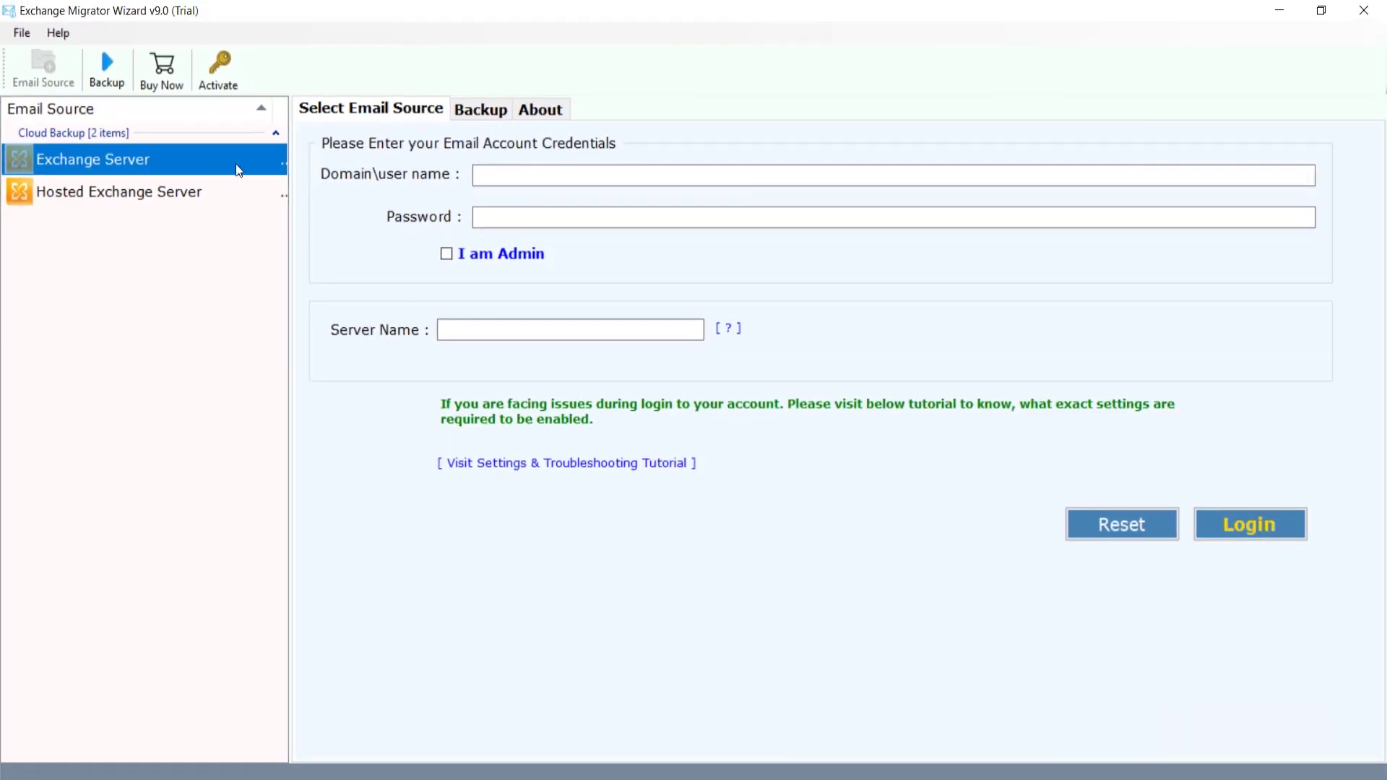
Log in to Exchange as 'administrator' with its password and the host name 'server.max'
{"action": "left_click", "coordinate": [480, 175]}
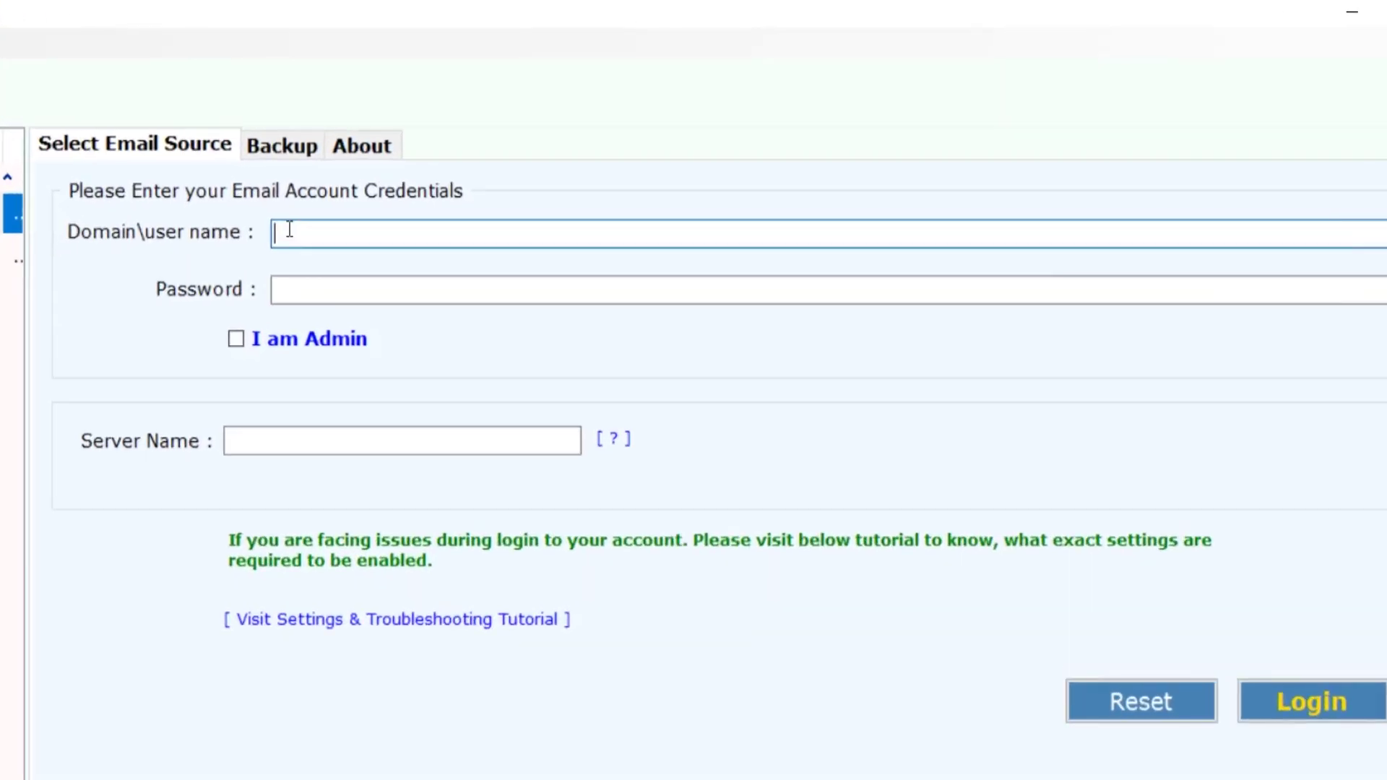
{"action": "type", "text": "adm"}
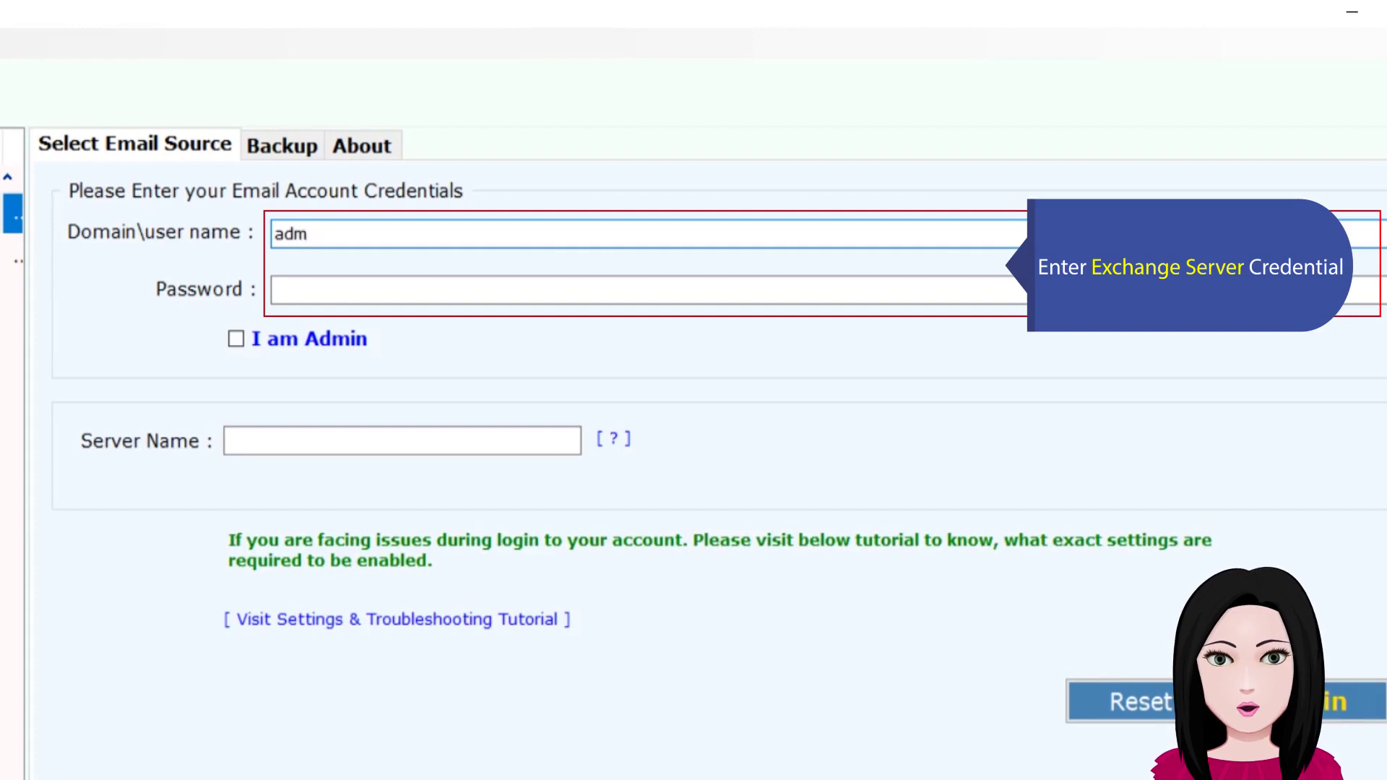
{"action": "type", "text": "inistrator"}
{"action": "left_click", "coordinate": [288, 287]}
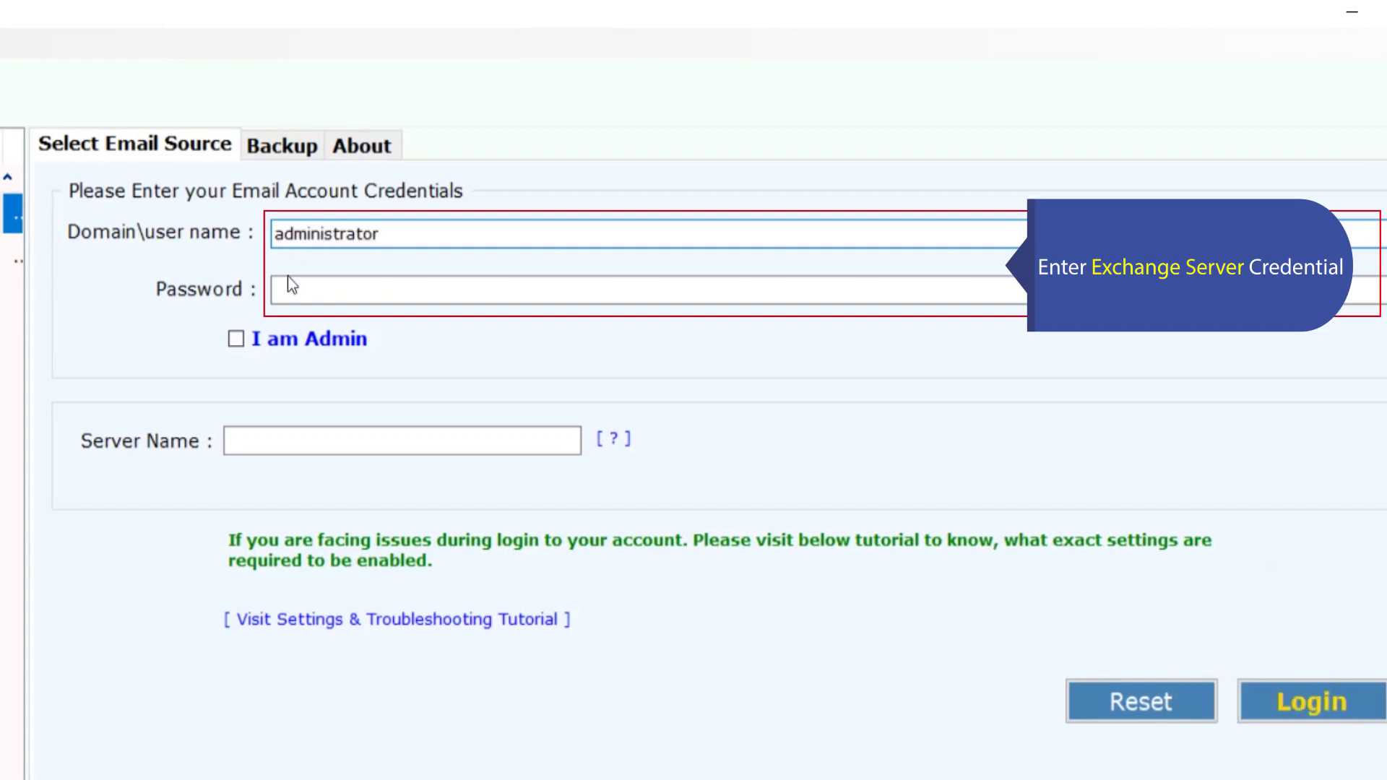
{"action": "type", "text": "p"}
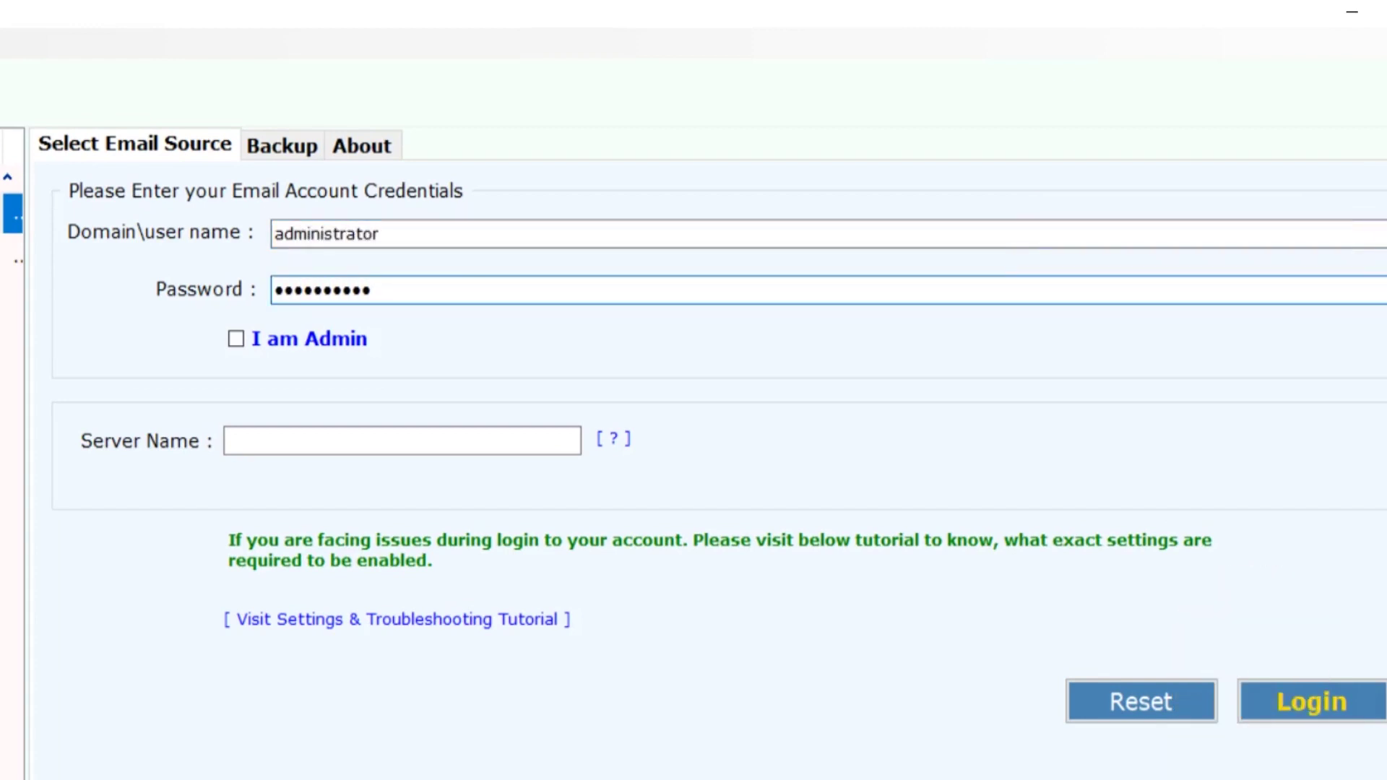
{"action": "left_click", "coordinate": [255, 439]}
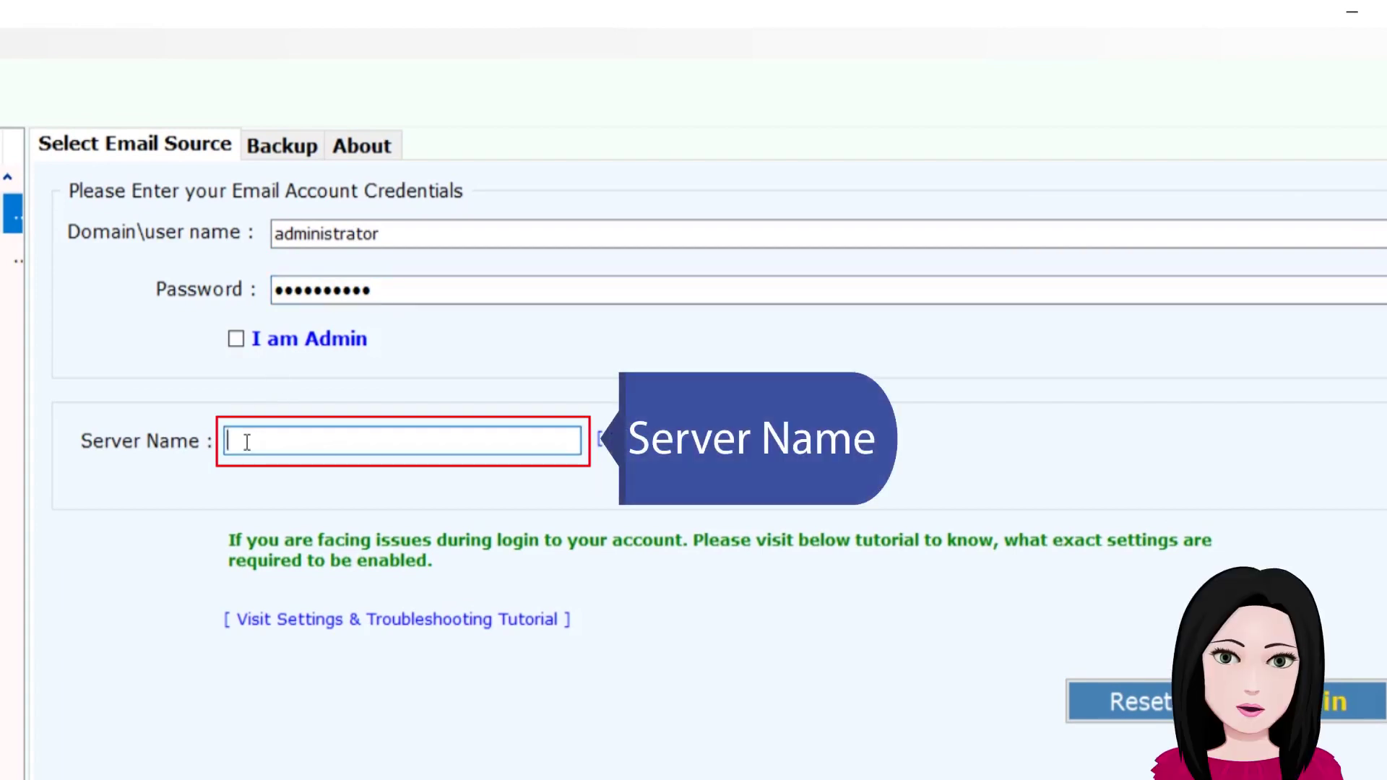
{"action": "type", "text": "server.max"}
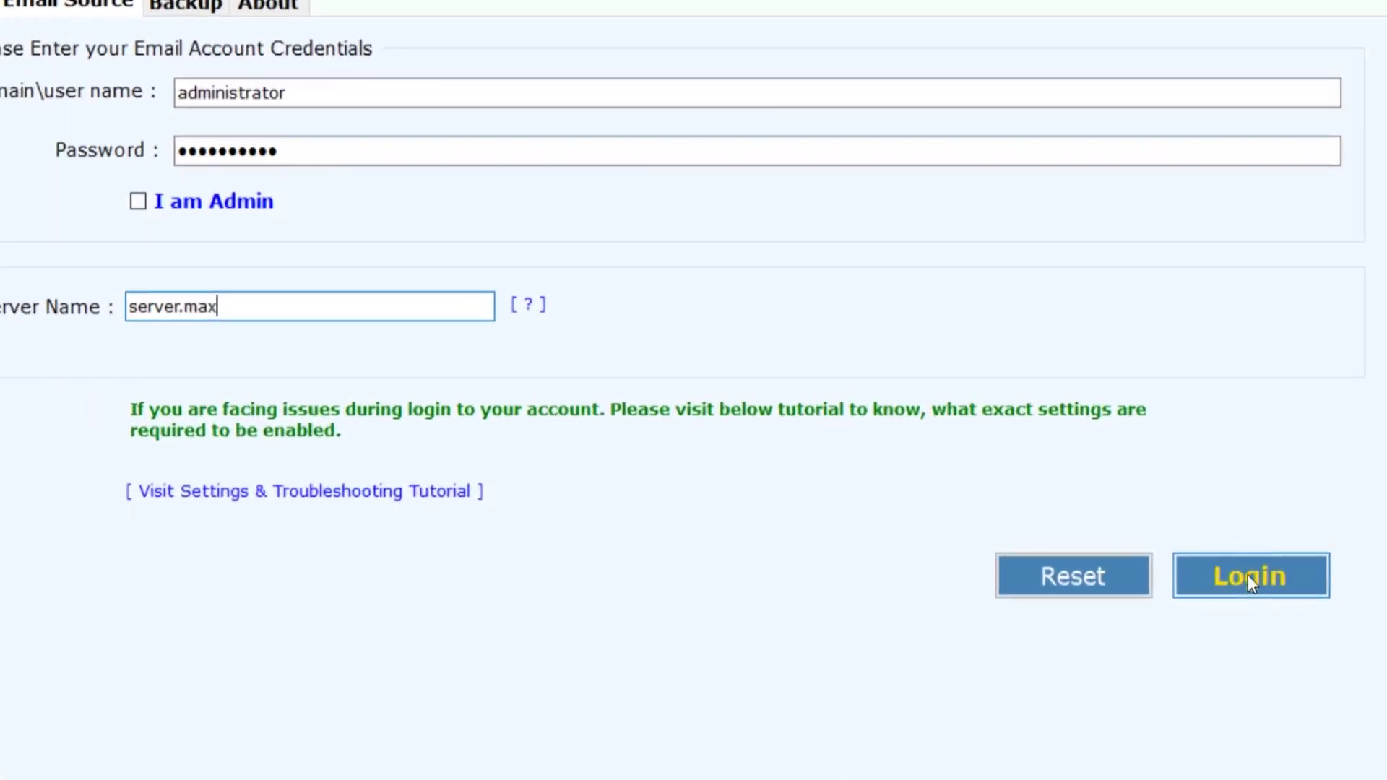
{"action": "left_click", "coordinate": [1251, 526]}
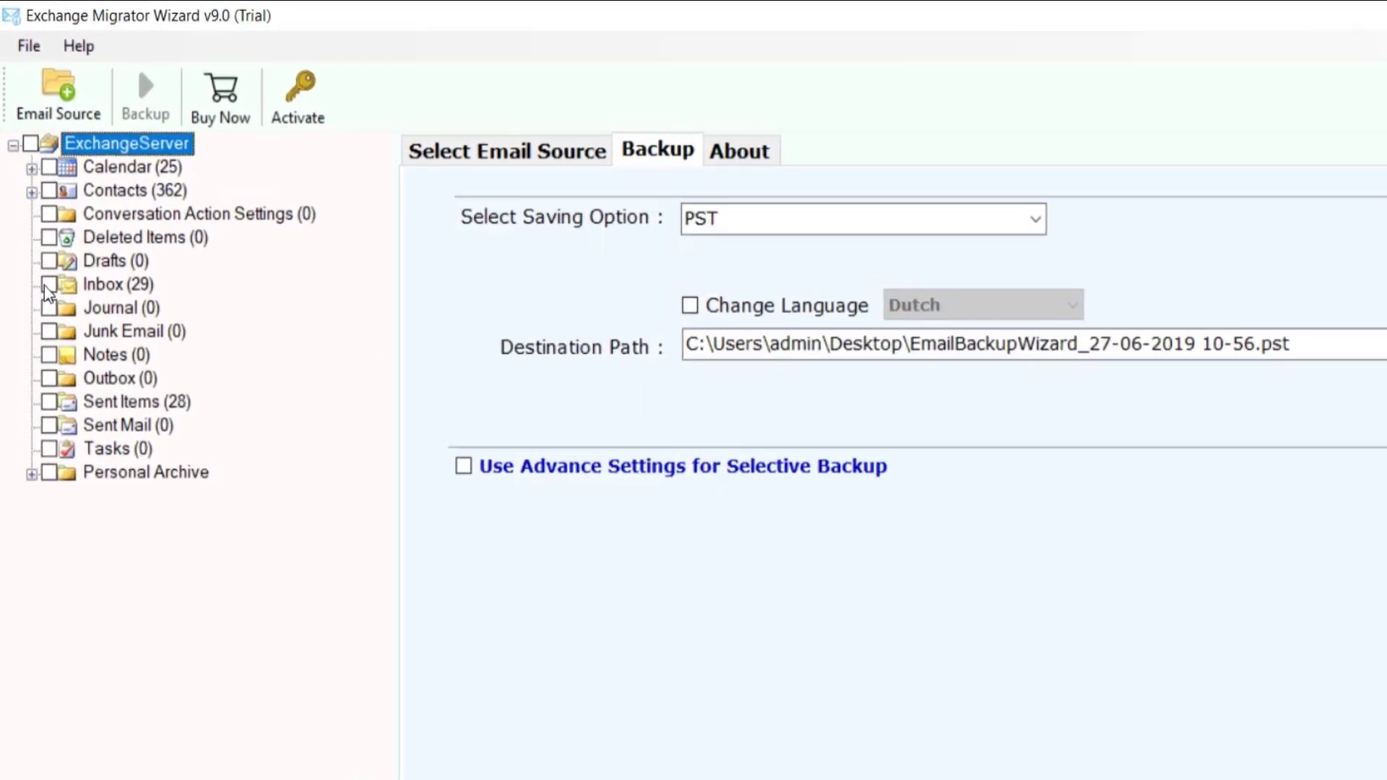
Tick the Inbox (29) folder and browse the Select Saving Option format list
{"action": "left_click", "coordinate": [48, 285]}
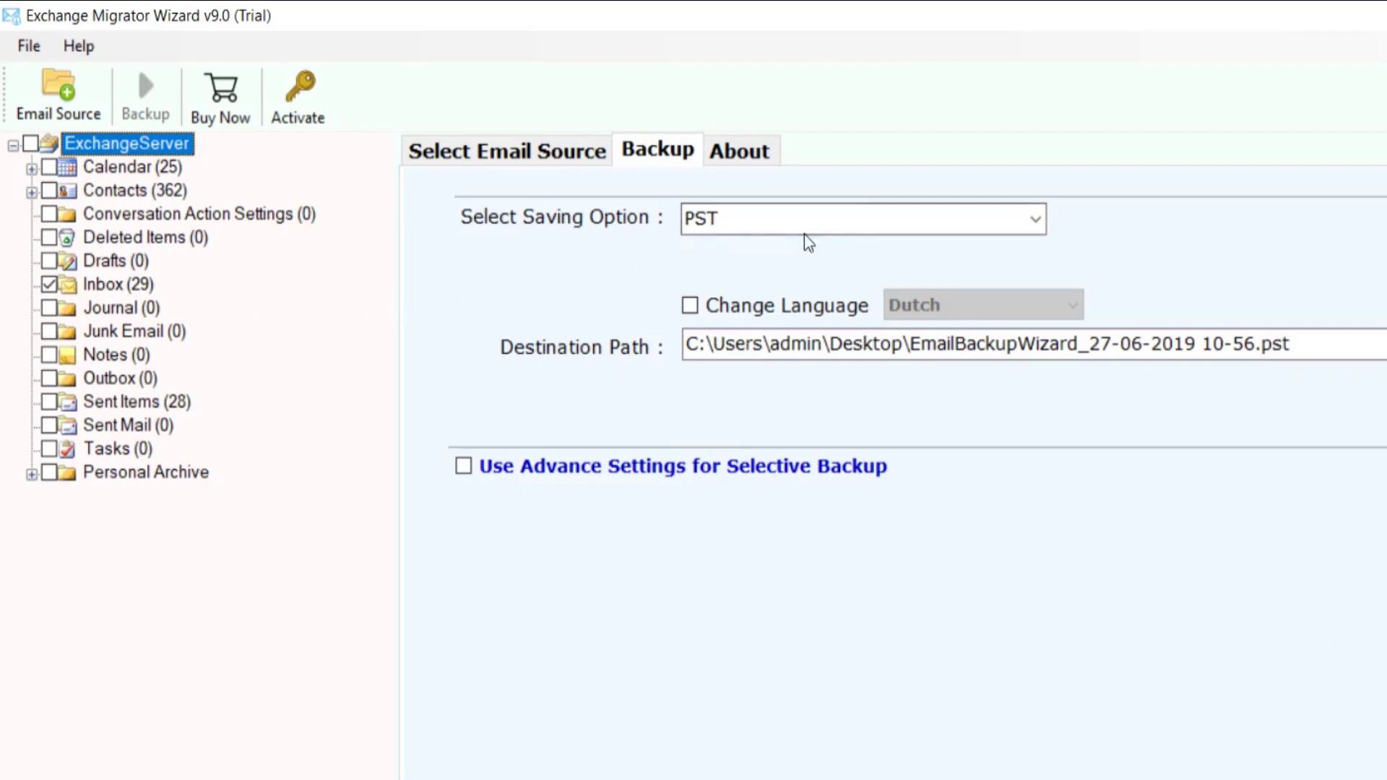
{"action": "left_click", "coordinate": [1034, 224]}
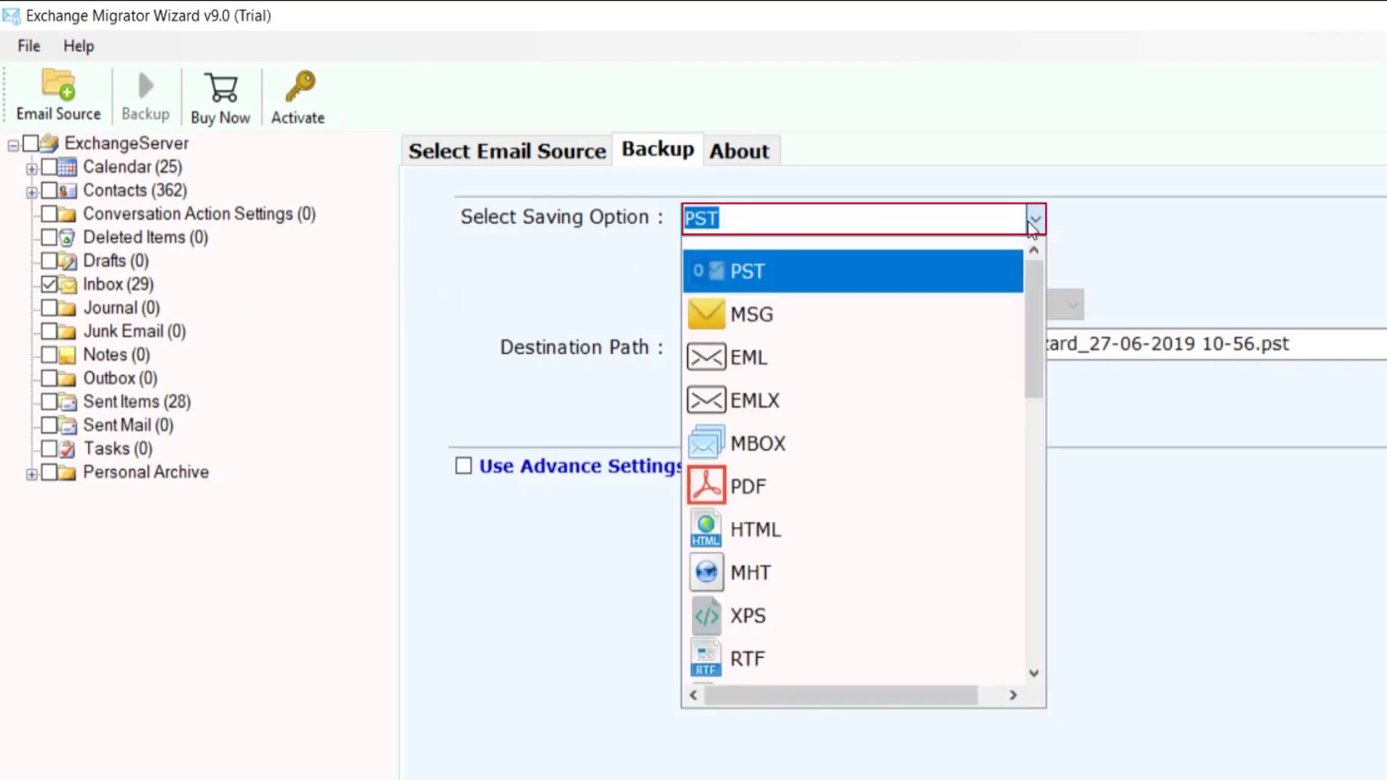
{"action": "left_click_drag", "start_coordinate": [1034, 289], "coordinate": [1032, 506]}
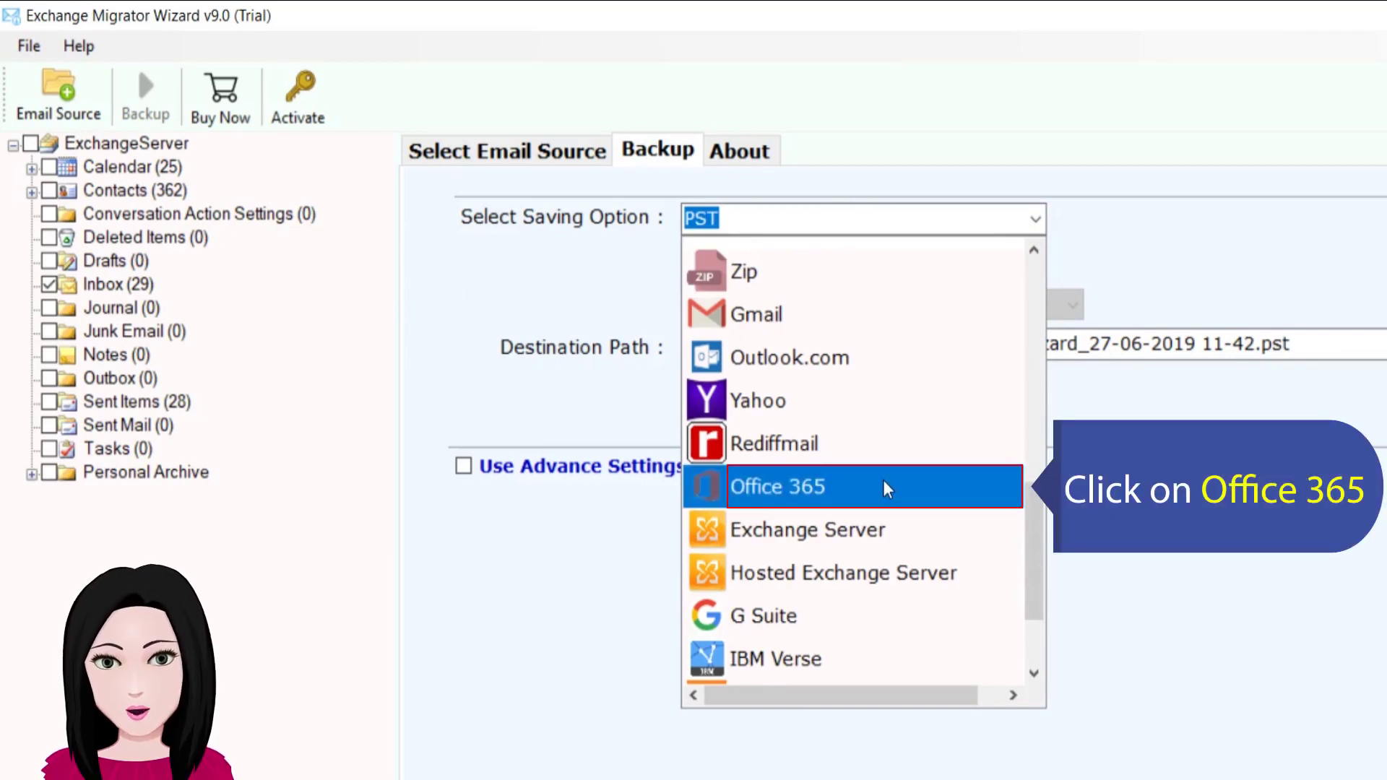
{"action": "left_click", "coordinate": [888, 488]}
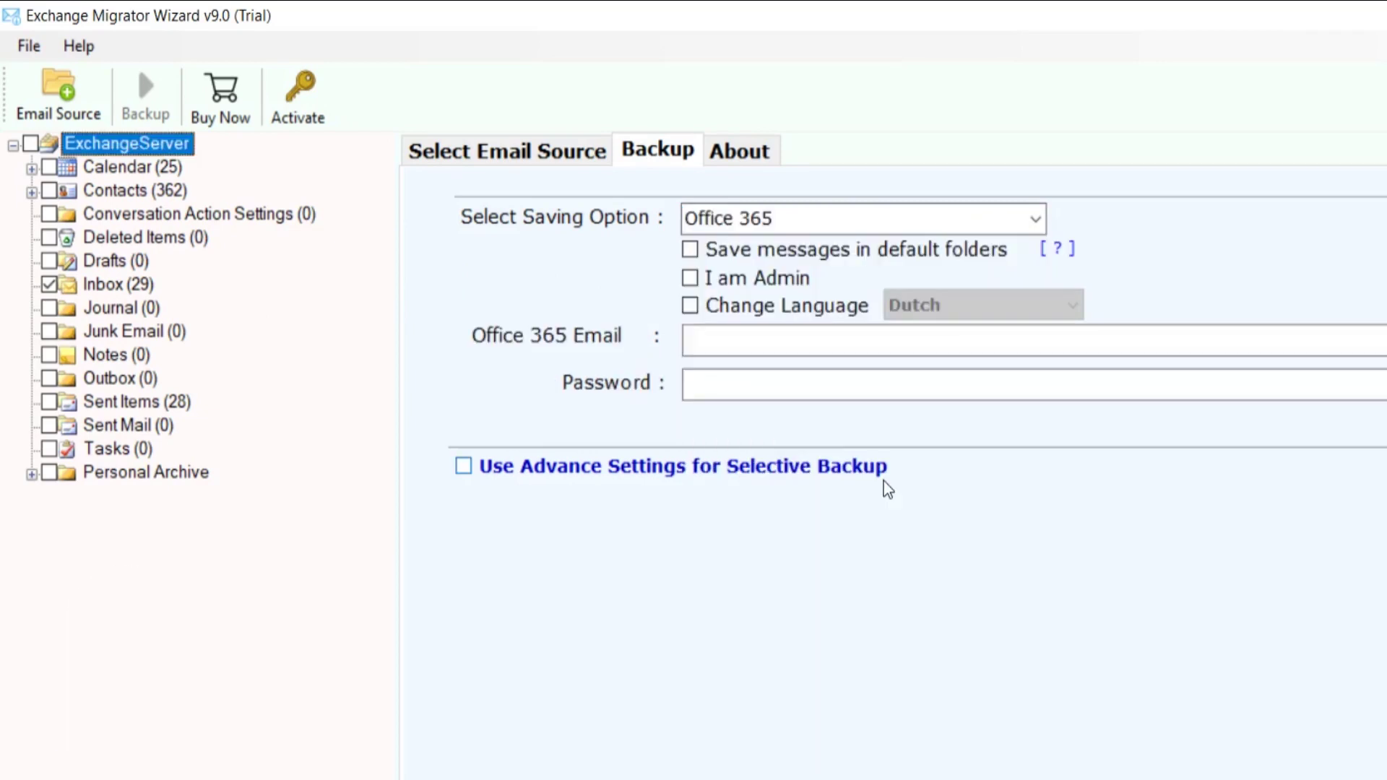
{"action": "left_click", "coordinate": [690, 250]}
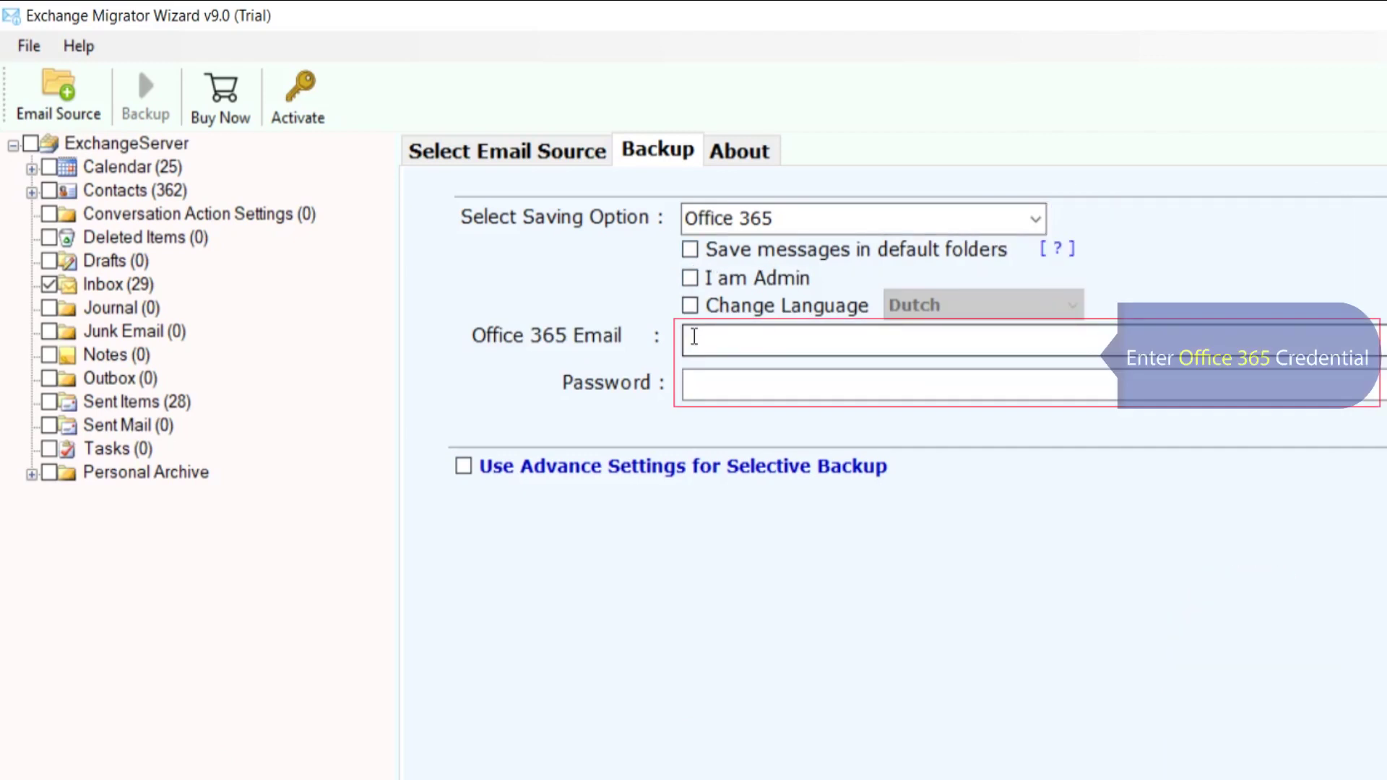
{"action": "left_click", "coordinate": [692, 326]}
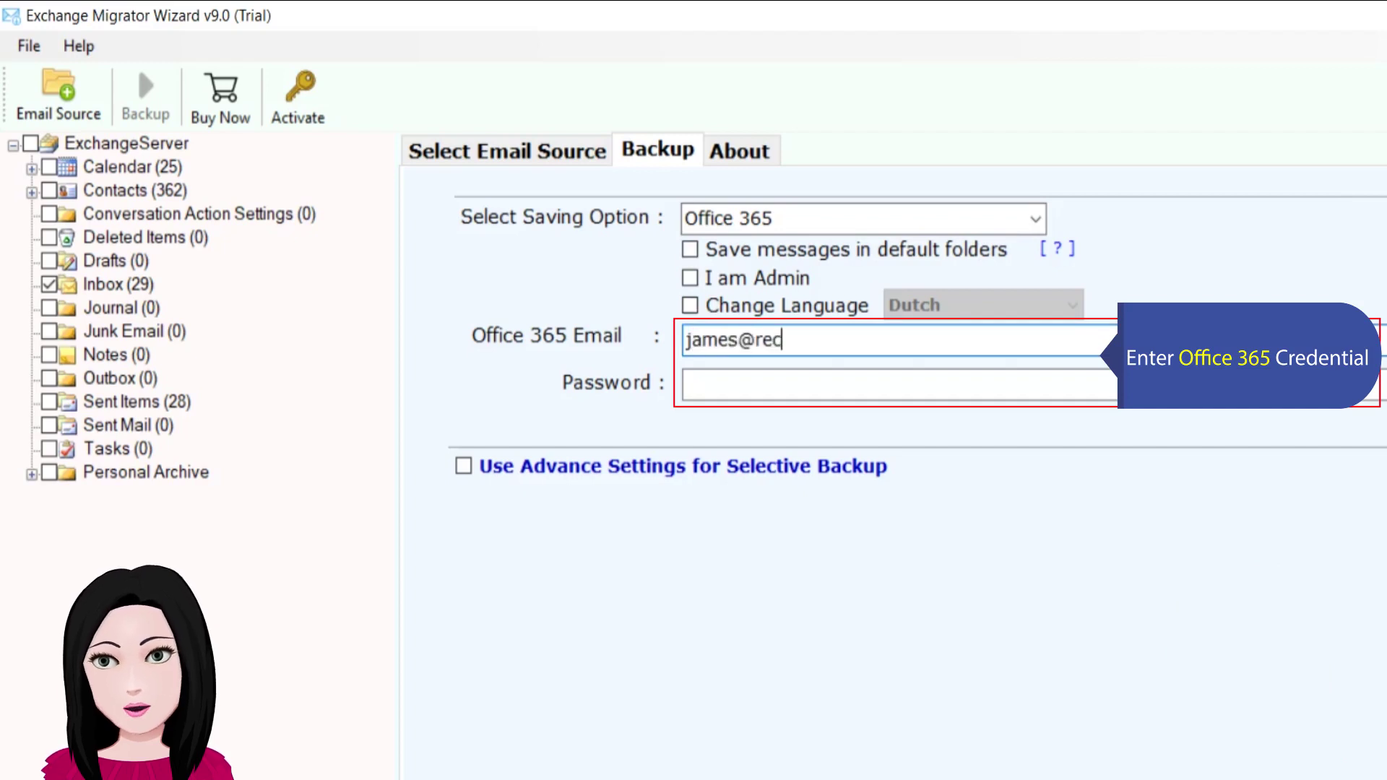
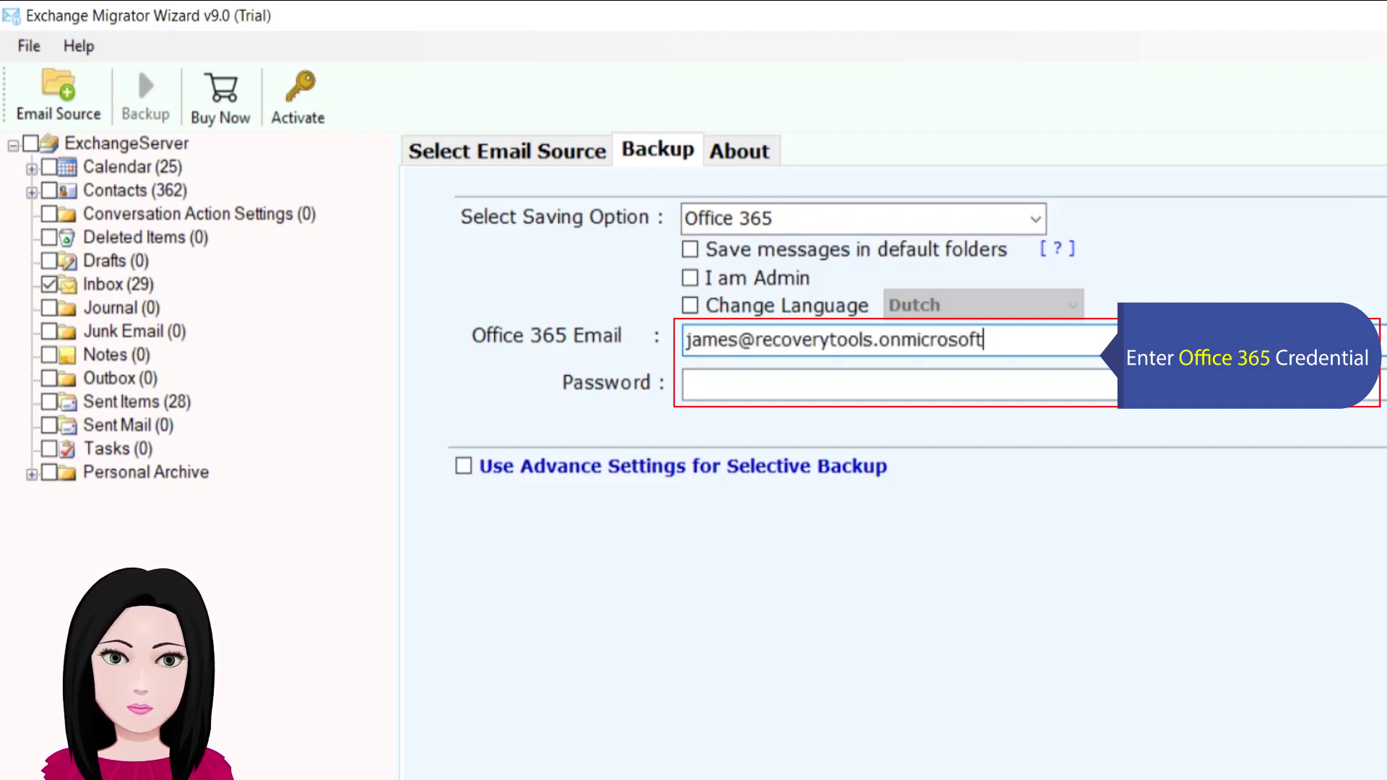
{"action": "left_click", "coordinate": [696, 373]}
{"action": "type", "text": "•••••••••"}
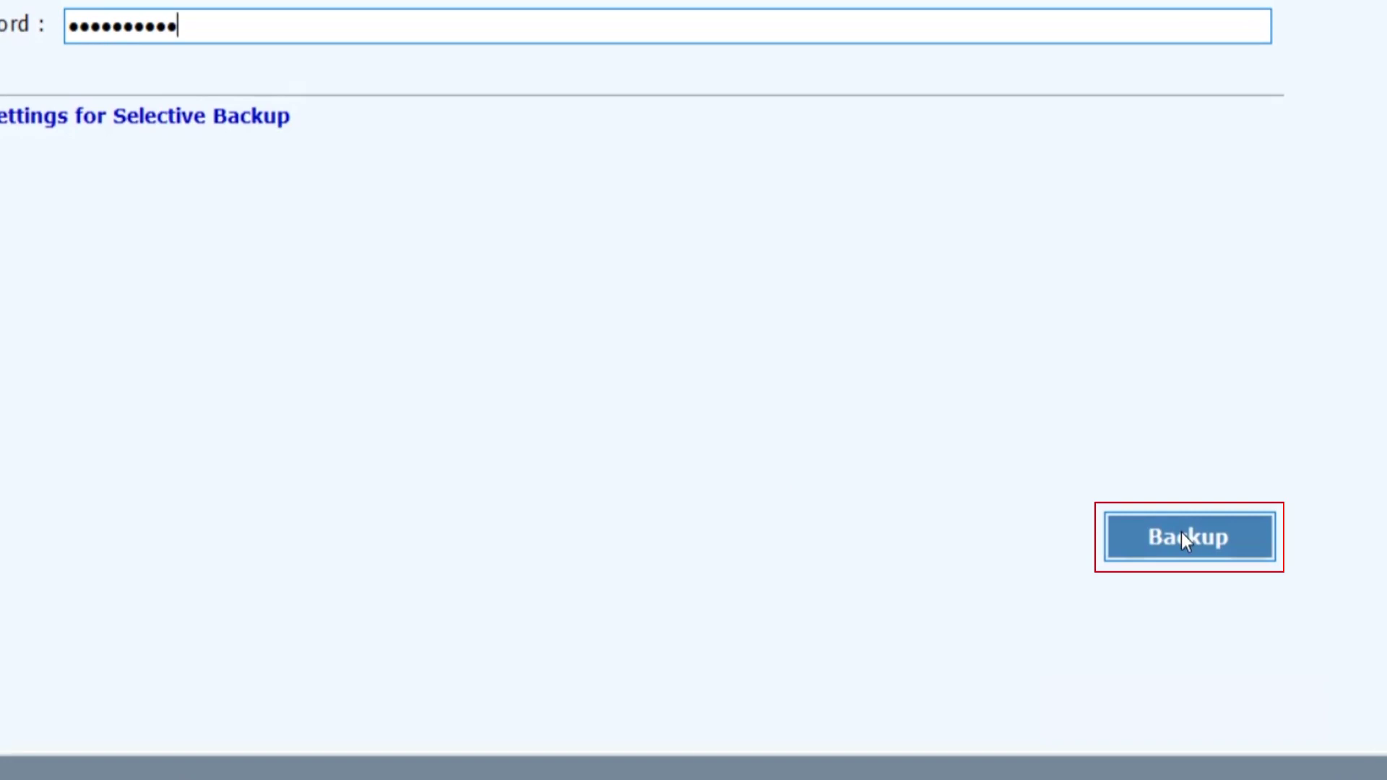
Run the Backup to Office 365, dismissing the completion and trial-limit messages
{"action": "left_click", "coordinate": [1184, 541]}
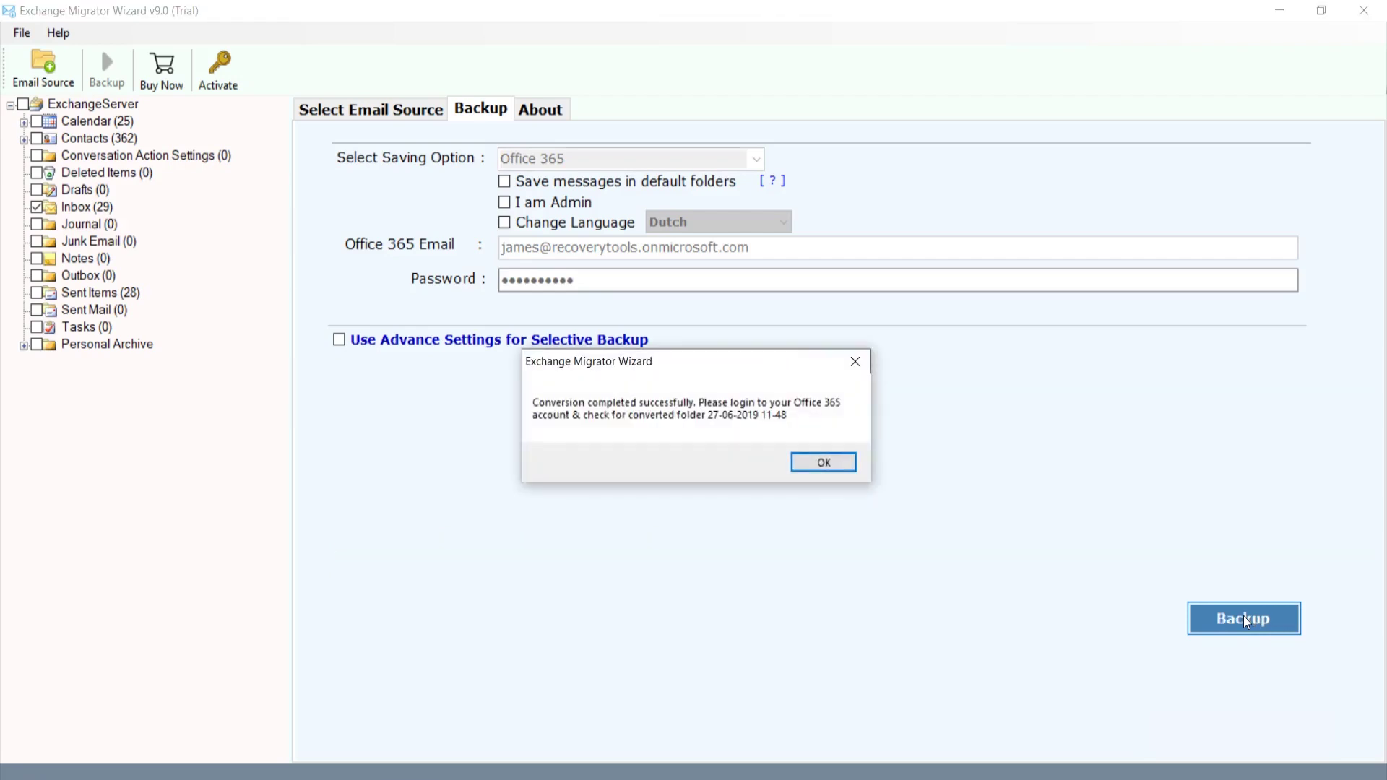
{"action": "left_click", "coordinate": [834, 461]}
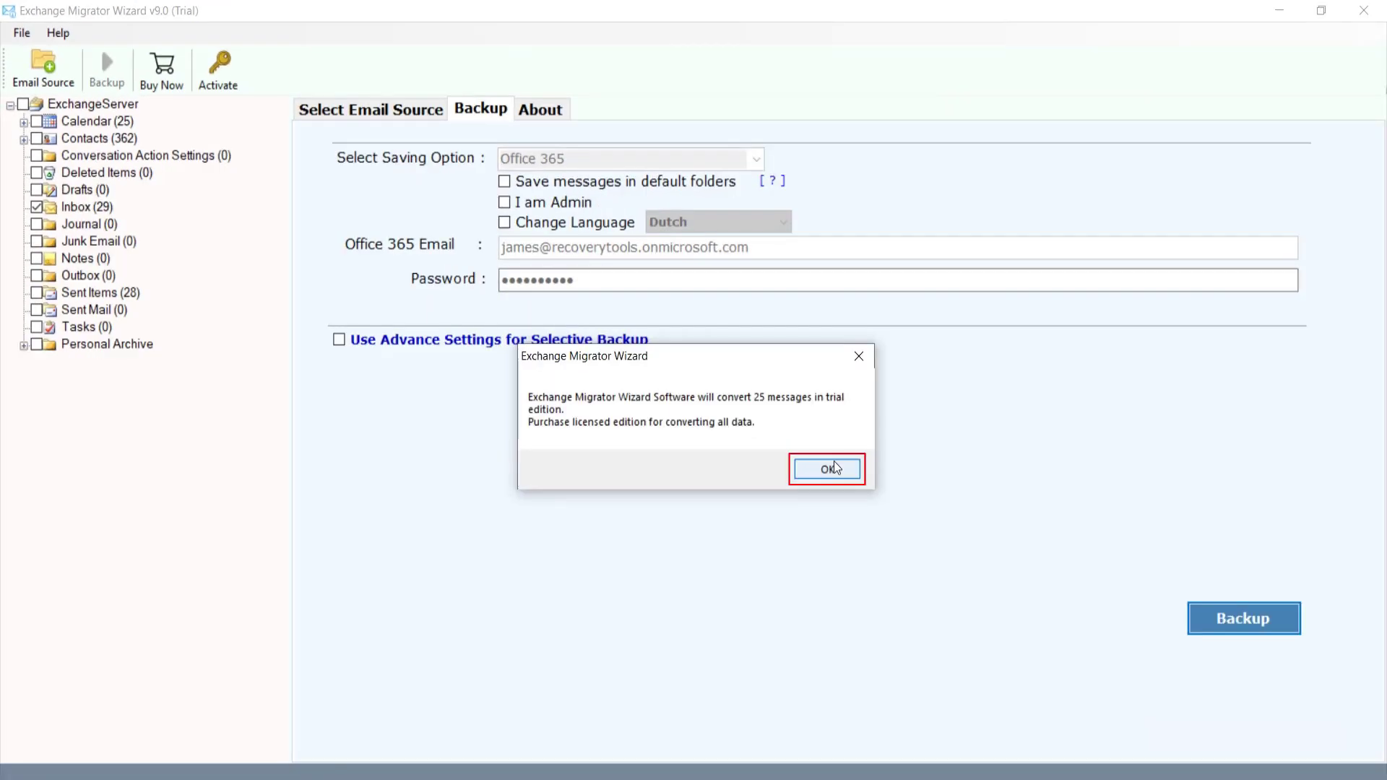
{"action": "left_click", "coordinate": [835, 468]}
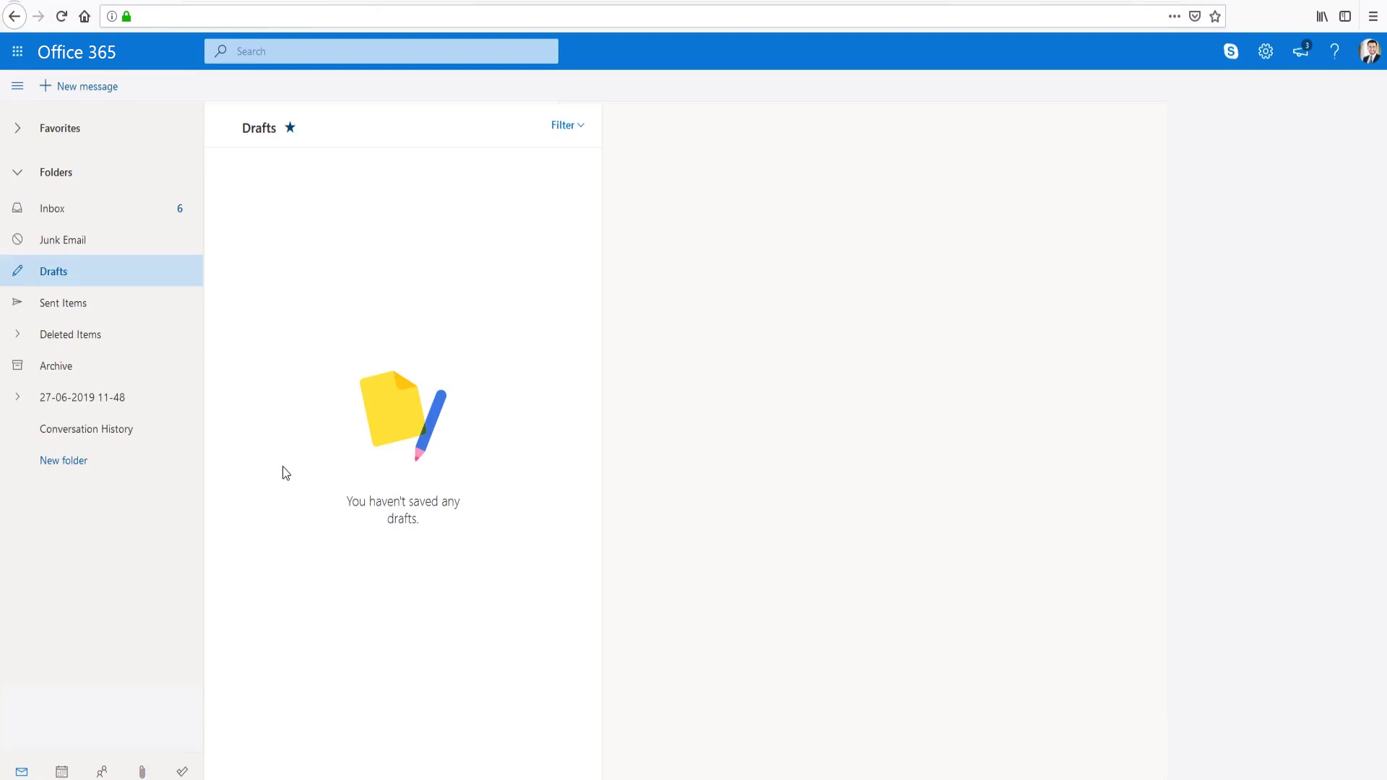
{"action": "left_click", "coordinate": [18, 399]}
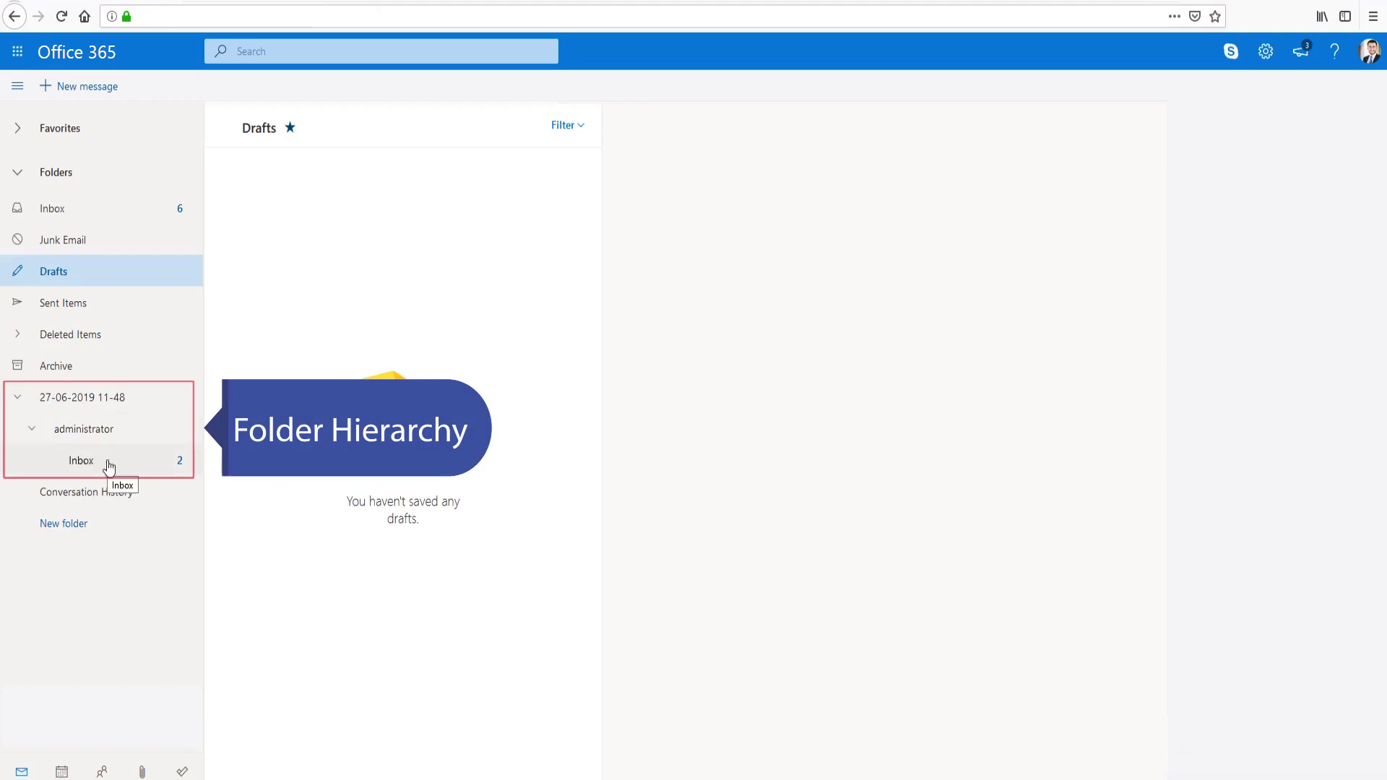
{"action": "left_click", "coordinate": [109, 467]}
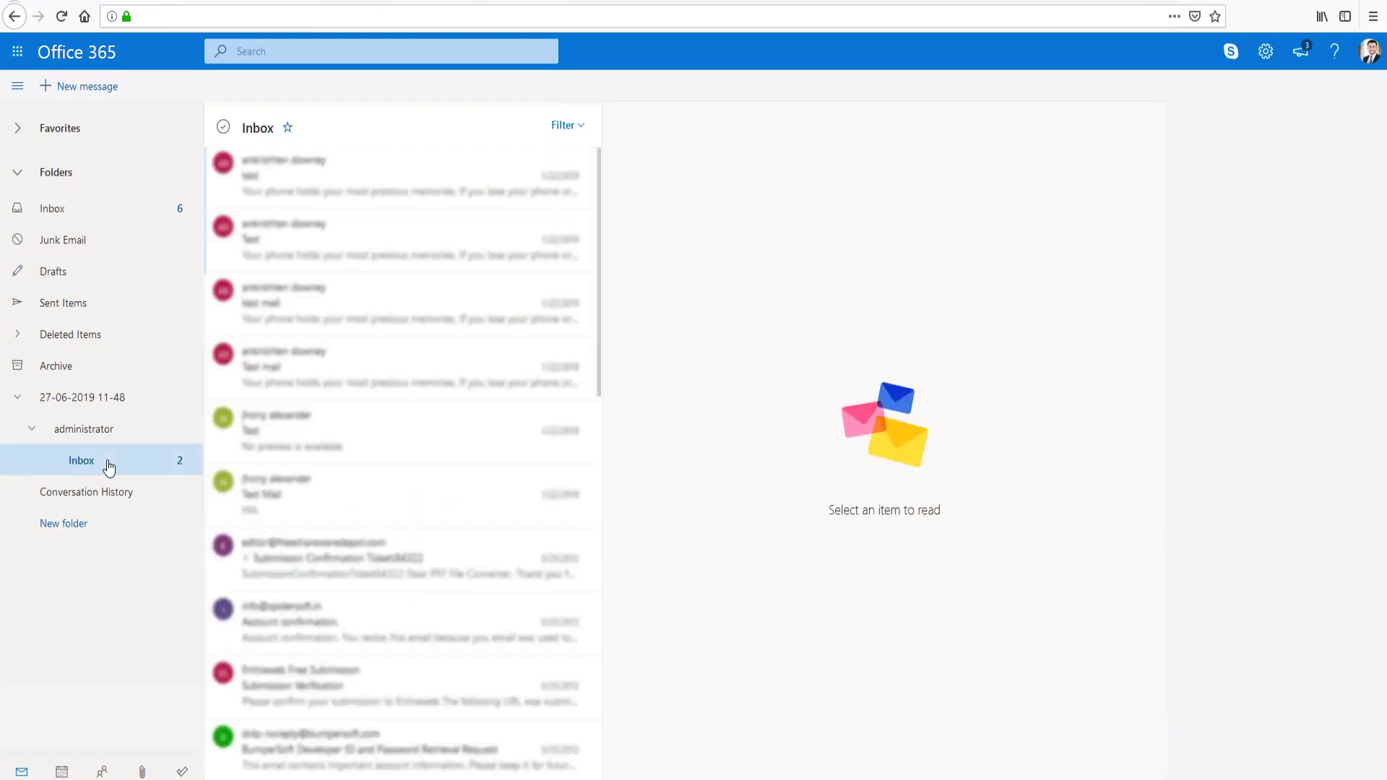